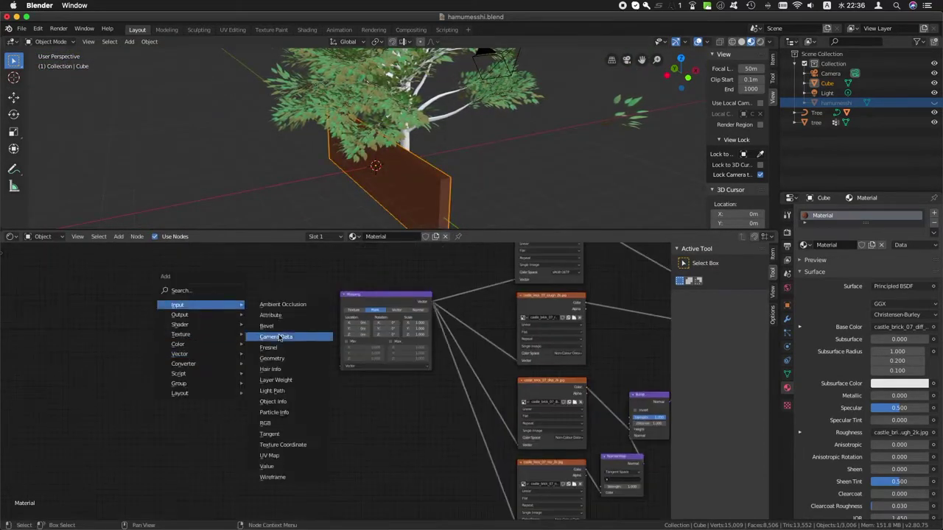
Rotate all the wall's UVs about 45° and squash them along Y so the bricks tile along the wall
drag(501, 232, 500, 344)
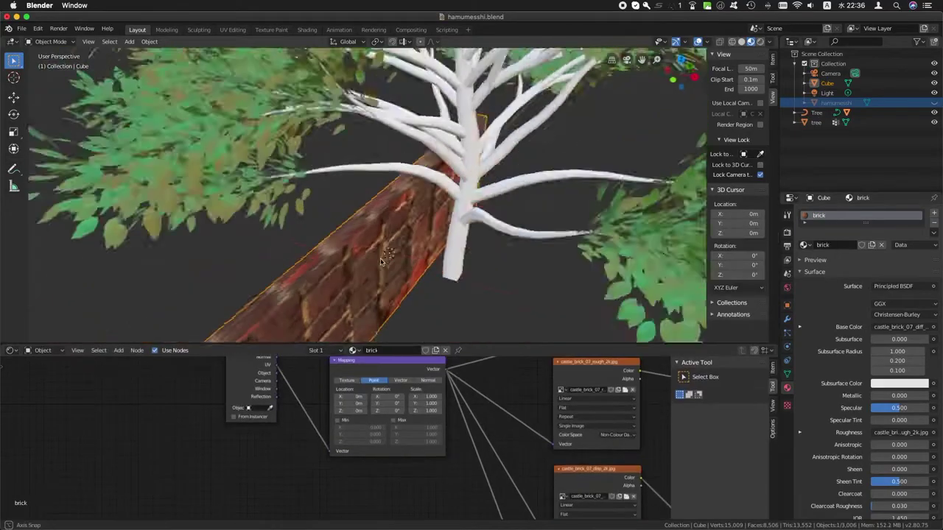
key(Tab)
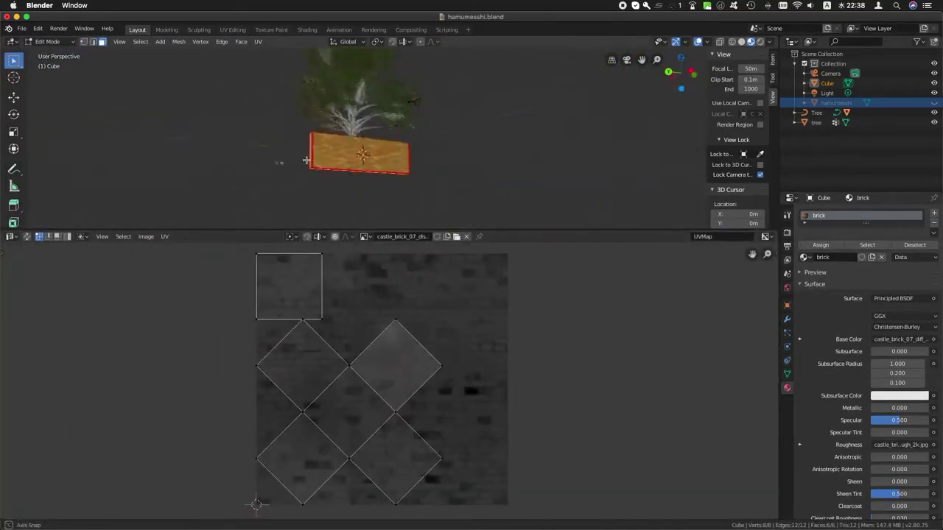
key(a)
key(r)
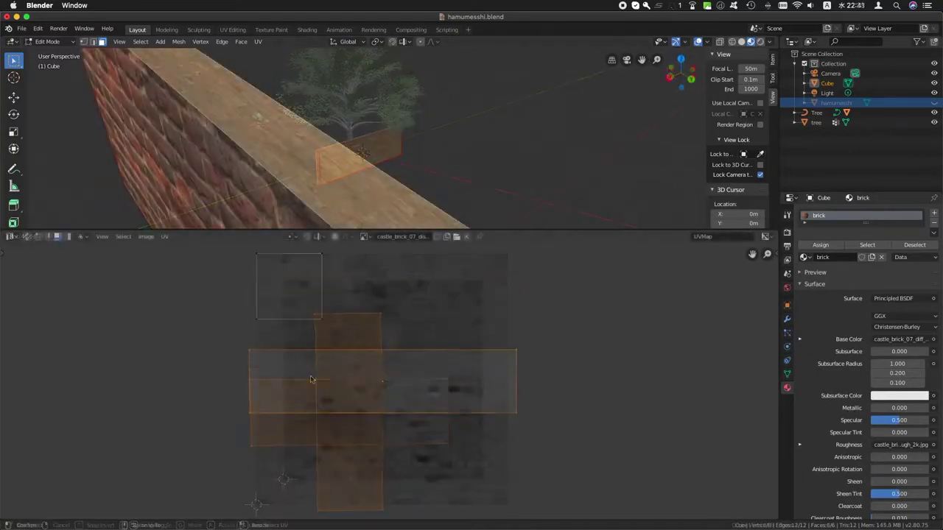
key(s)
key(y)
key(Return)
click(51, 240)
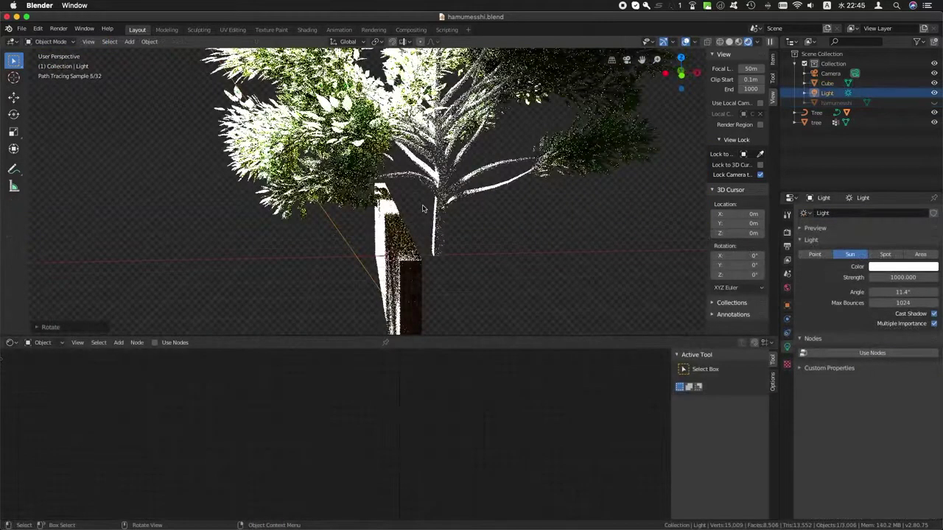
Orbit up to the tree and pick a material from its material list
drag(458, 215, 497, 238)
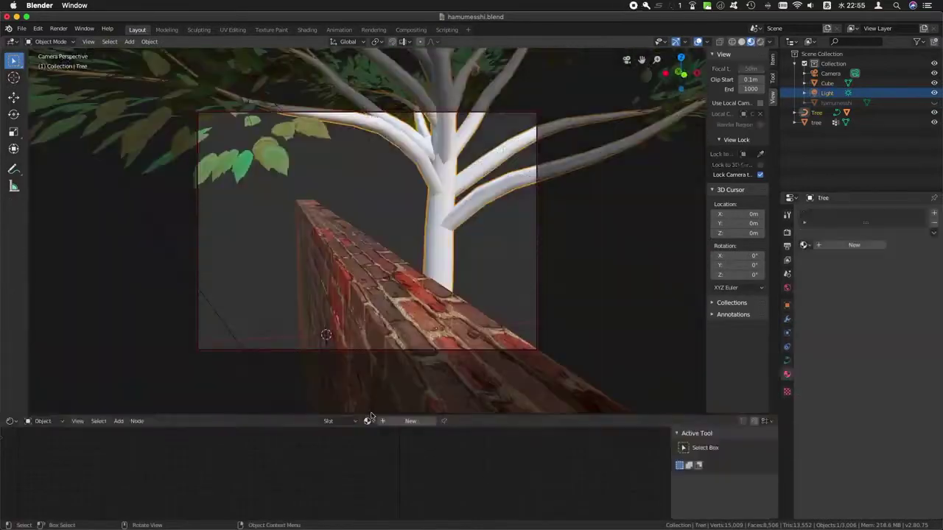
click(353, 421)
click(391, 331)
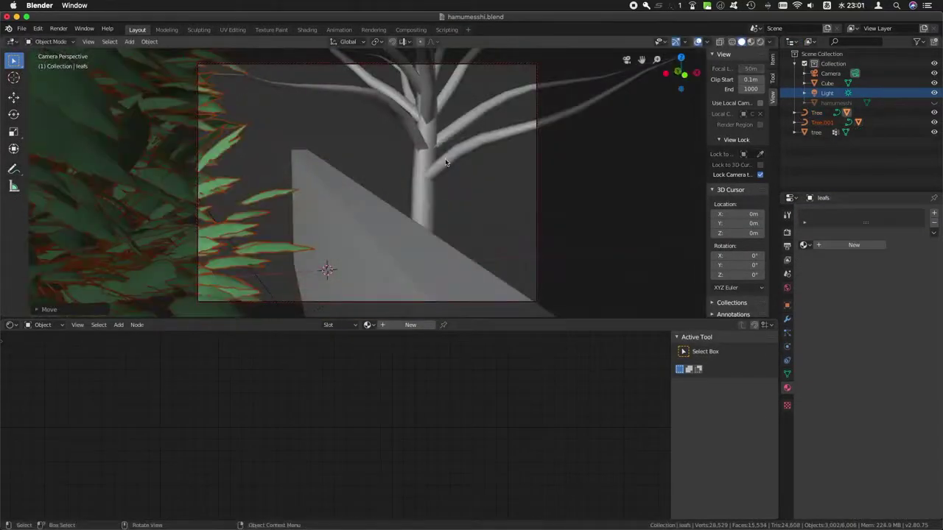
Duplicate the leaves as leafs.002 and place the copy at the camera view's left edge
key(shift+d)
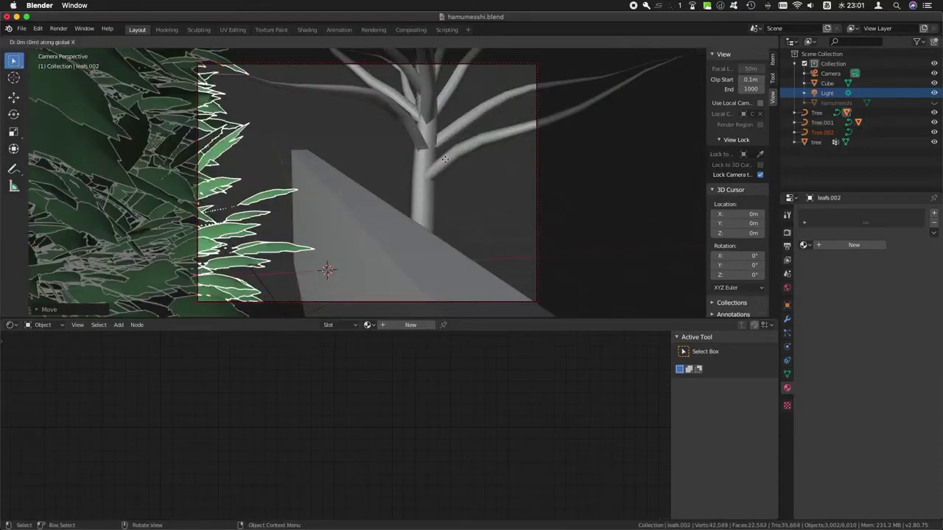
click(328, 191)
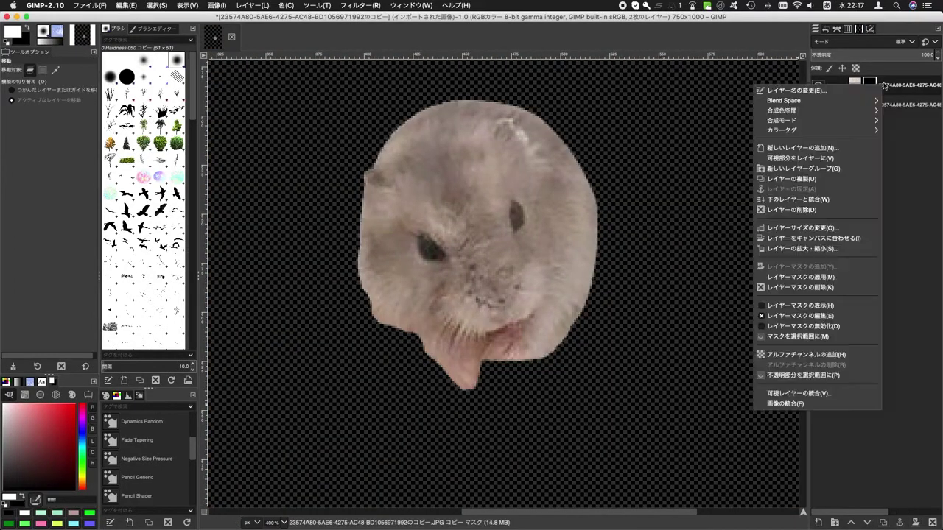
Scroll the view of the hamster cutout on the brick wall in hamumesshi 2.xcf
scroll(524, 362, up, 1)
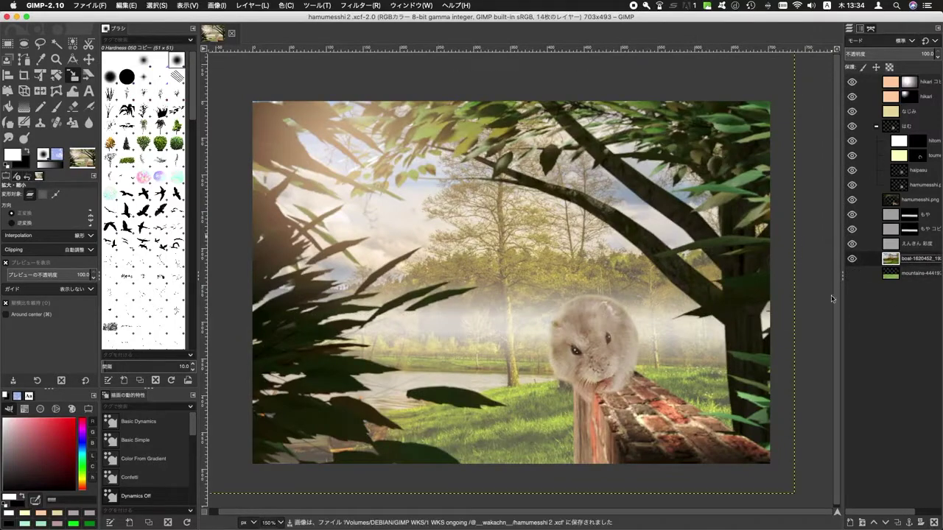
Hide the fog layers, tilt the lake background about −1.45°, and add a brightening gradient mask
click(852, 214)
click(852, 229)
key(shift+r)
drag(435, 228, 428, 238)
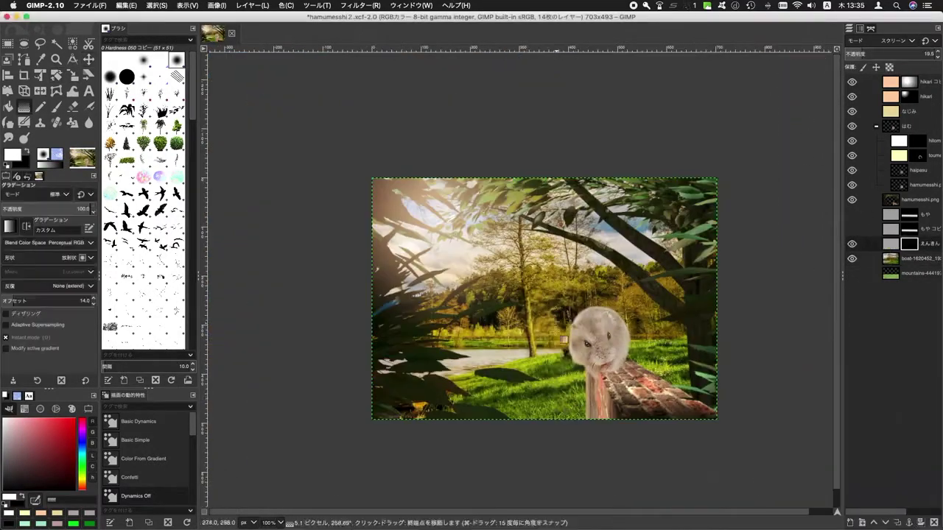
drag(555, 329, 545, 391)
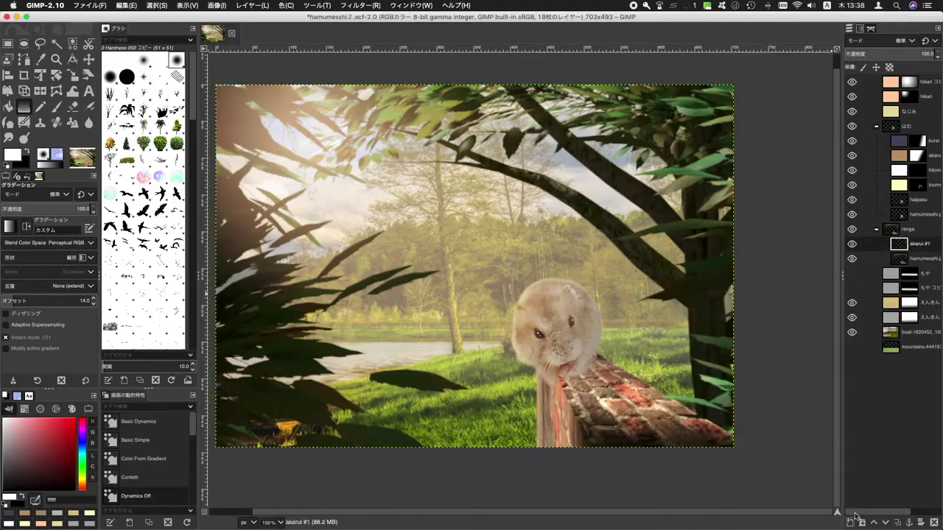
Paint shading with a soft brush on the kurai mask beneath the hamster
key(p)
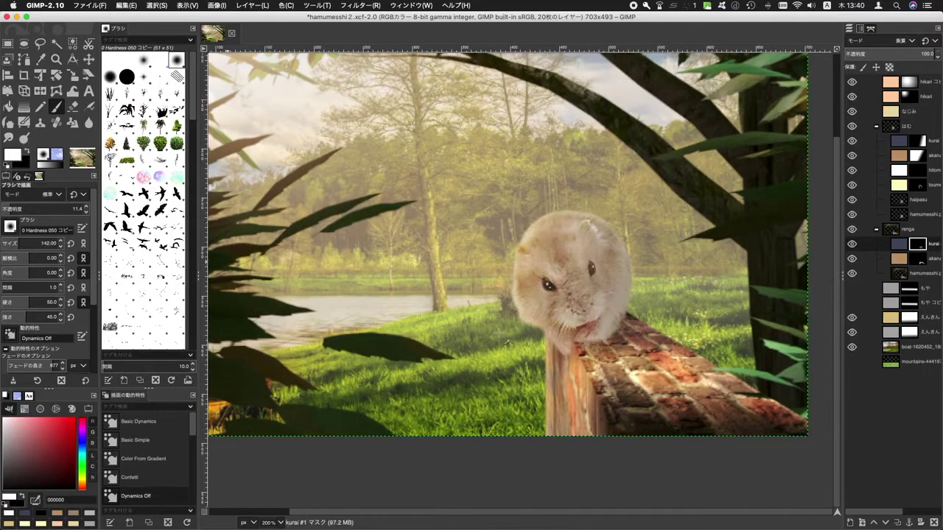
scroll(580, 351, up, 1)
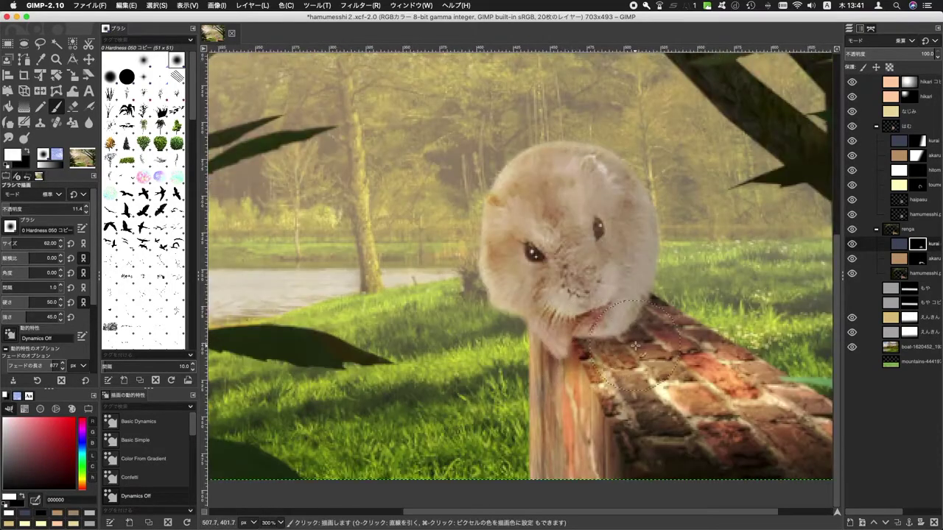
scroll(635, 346, down, 1)
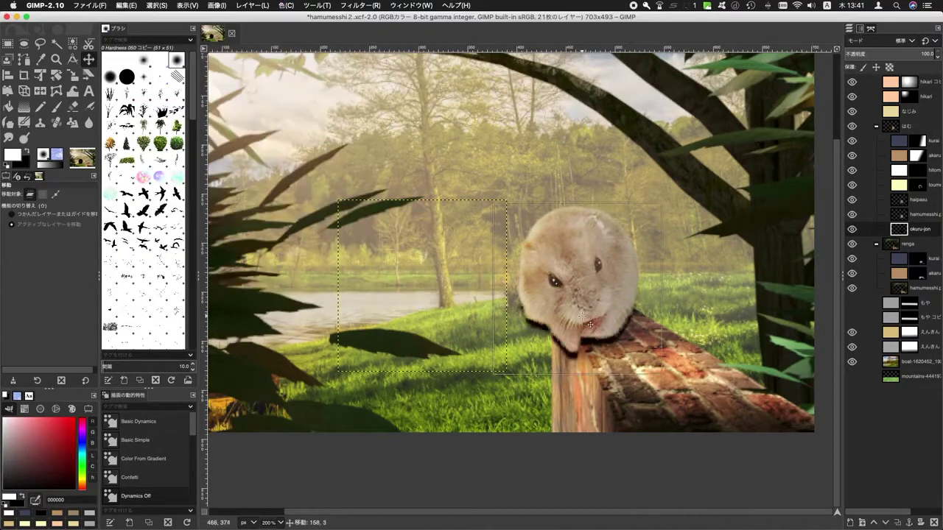
scroll(590, 324, up, 3)
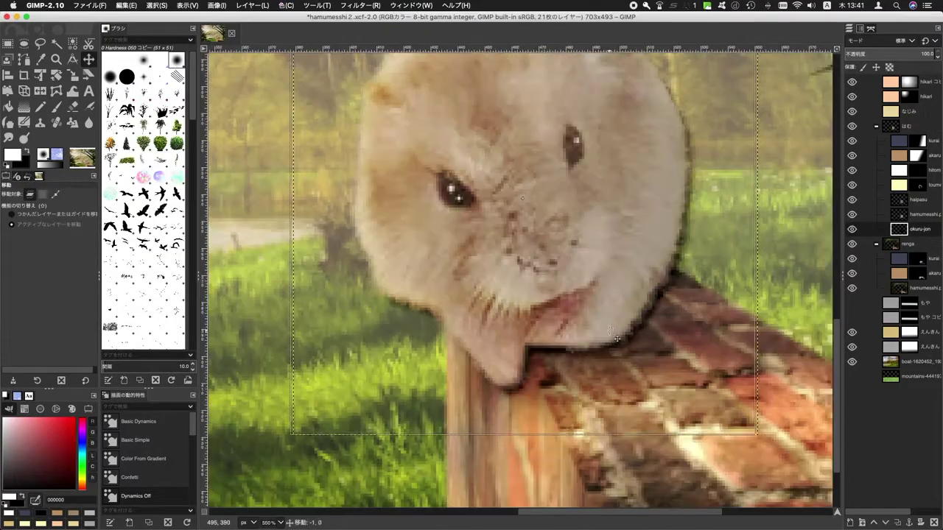
Add a layer mask to the okuru-jon hamster copy and paint on it
click(921, 522)
key(Return)
key(p)
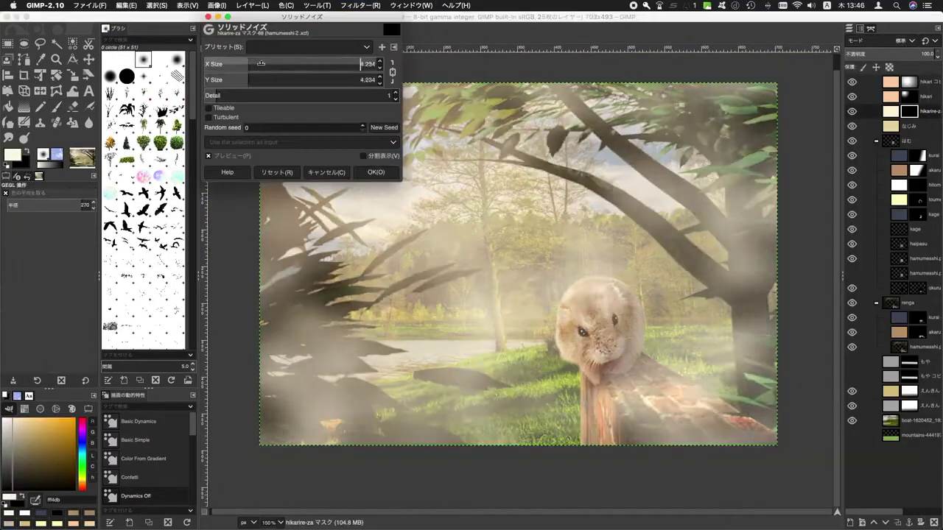
Turn the hikarire-za layer into sunbeams with Solid Noise and Radial Motion Blur
click(376, 171)
click(360, 5)
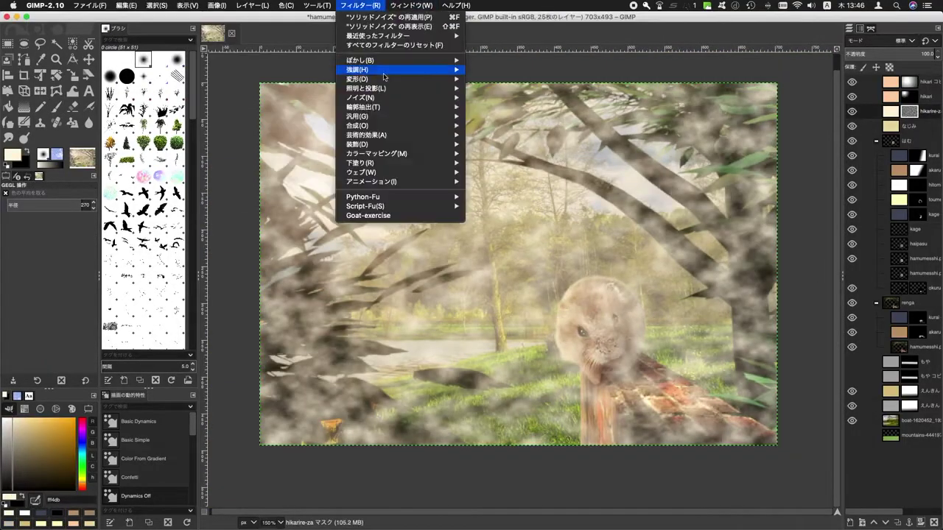
click(501, 133)
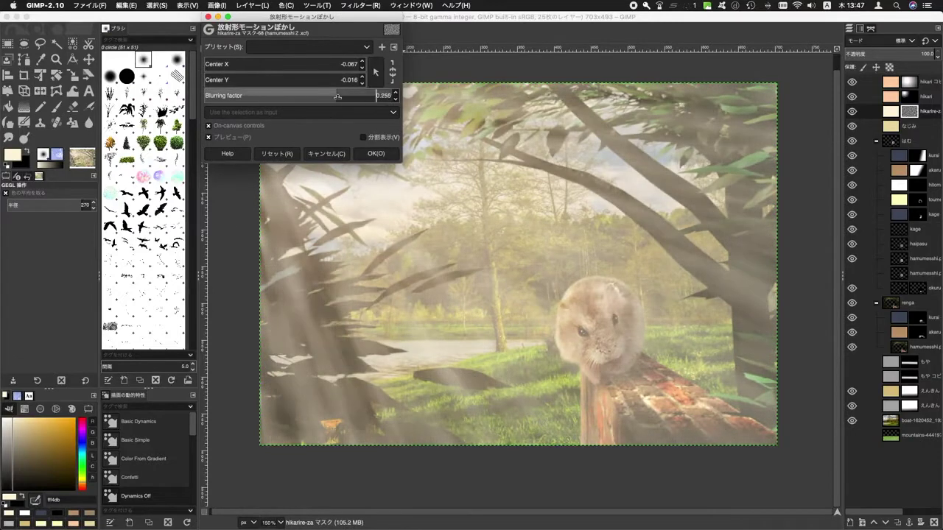
click(376, 153)
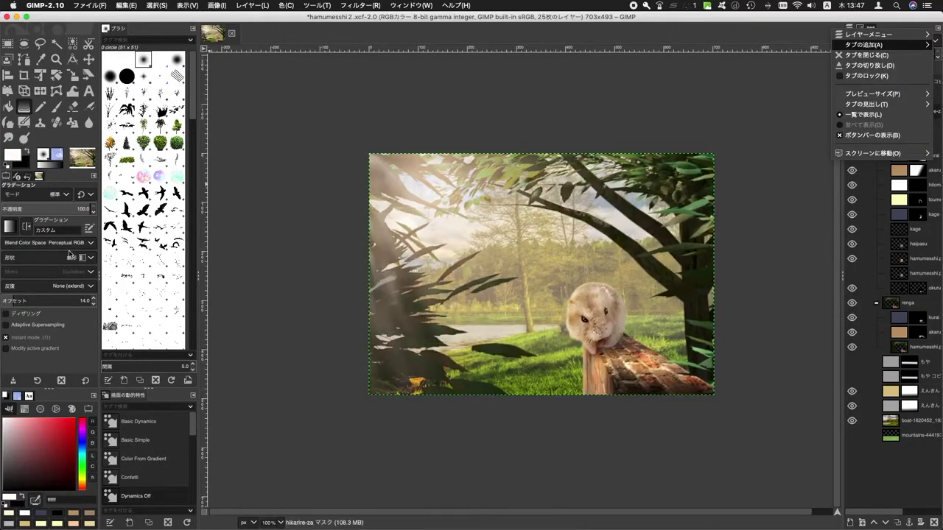
Draw a darkening gradient across the kurai #2 layer
key(Escape)
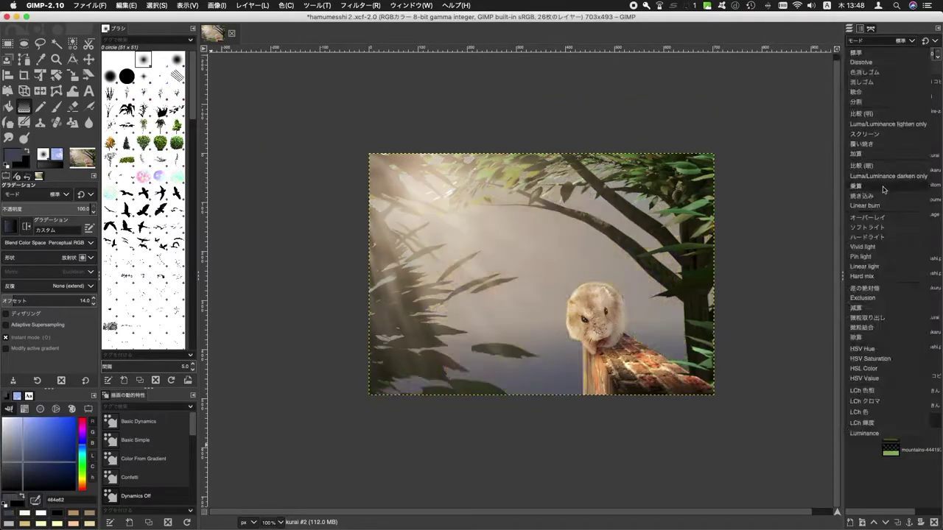
key(minus)
drag(613, 340, 731, 419)
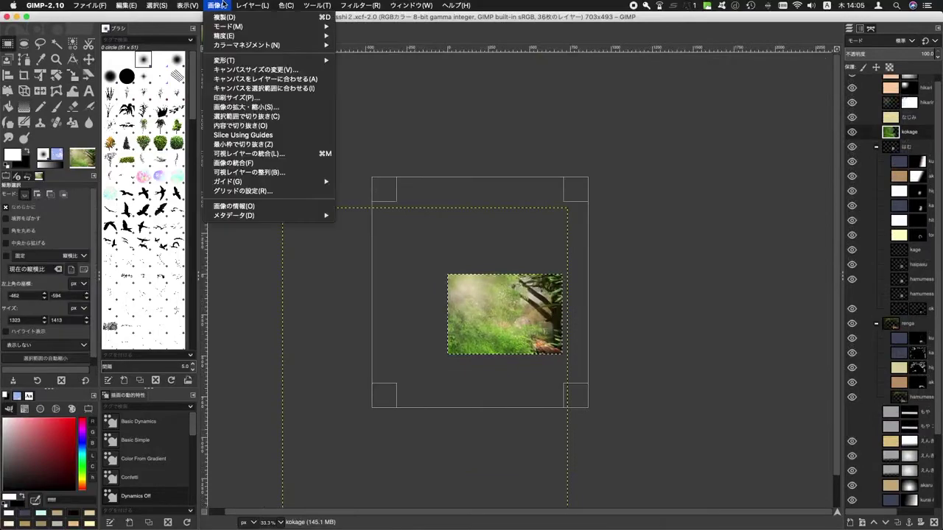
Smudge the kokage foliage layer and enlarge it over the canvas
scroll(515, 303, up, 2)
scroll(516, 303, up, 1)
key(s)
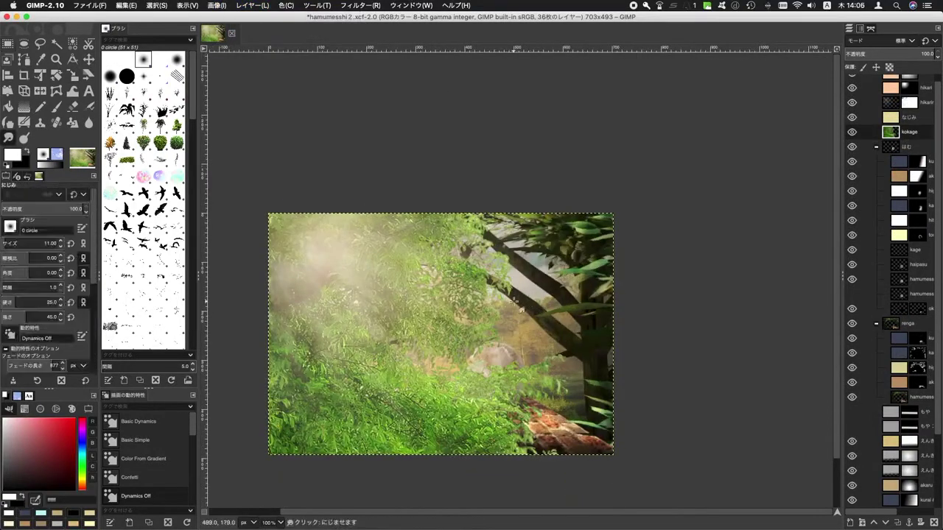
key(shift+s)
drag(620, 270, 802, 326)
key(minus)
Set kokage to Multiply, duplicate it, and mask it so the hamster shows through
click(884, 41)
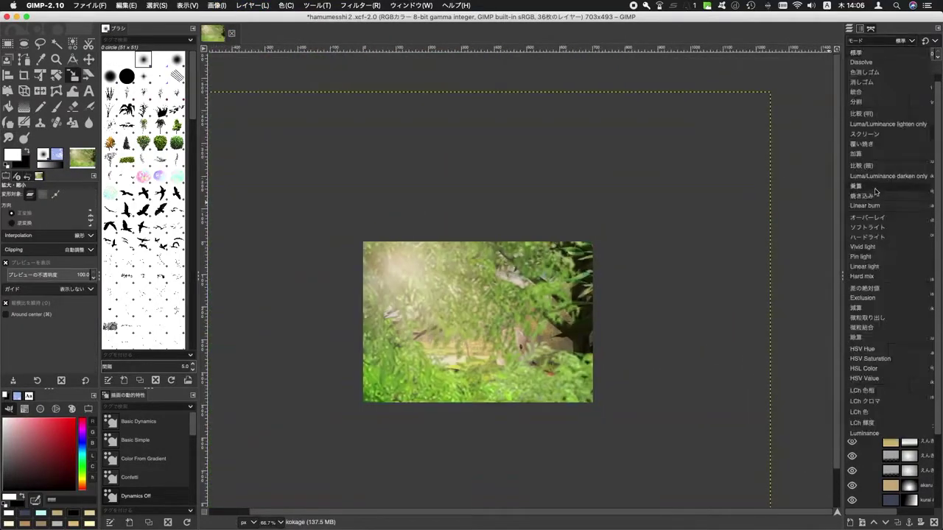
key(Escape)
key(1)
click(897, 523)
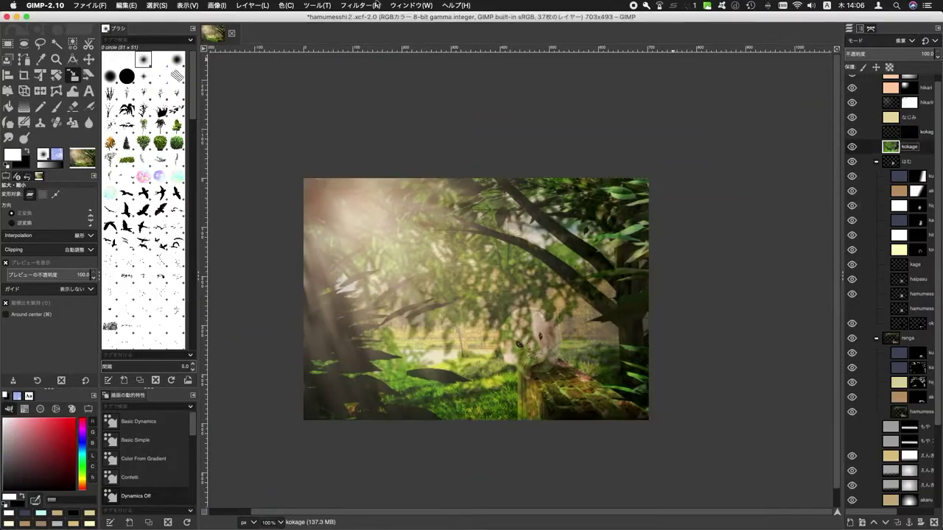
click(375, 6)
click(376, 96)
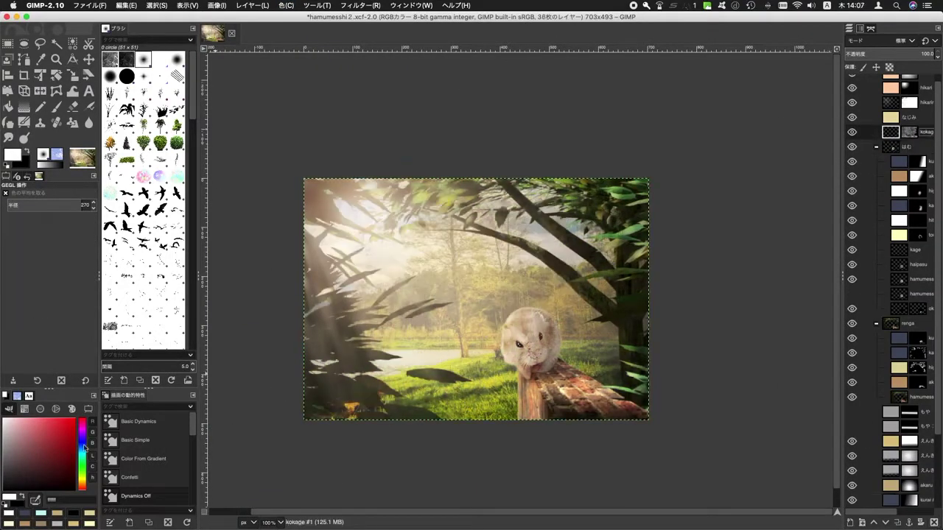
Skew the dark texture layer in perspective, cancel it, and save the composite
key(minus)
key(shift+p)
mouse_move(426, 221)
mouse_down()
mouse_move(410, 343)
mouse_move(347, 390)
mouse_up()
key(Escape)
key(ctrl+s)
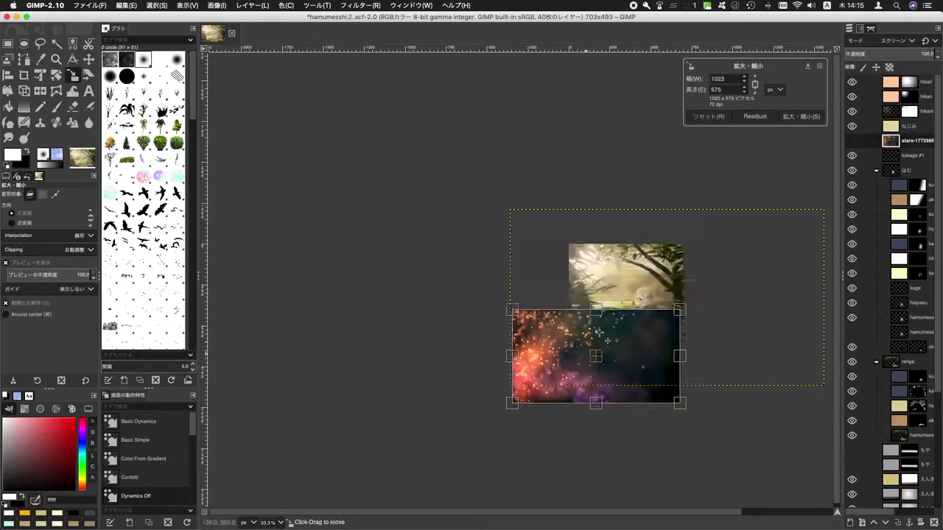
Move the stars layer down-left and deepen the shadows with Curves
drag(576, 302, 551, 317)
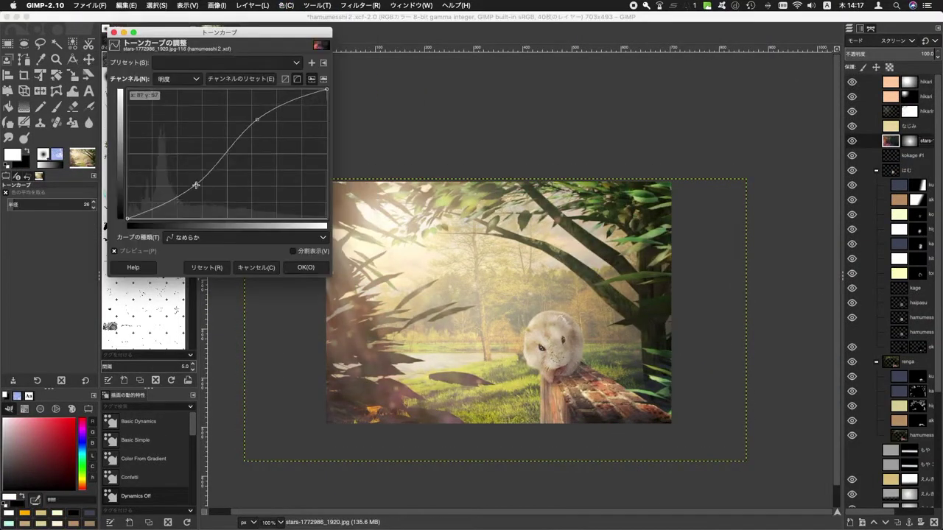
drag(196, 185, 187, 193)
click(307, 268)
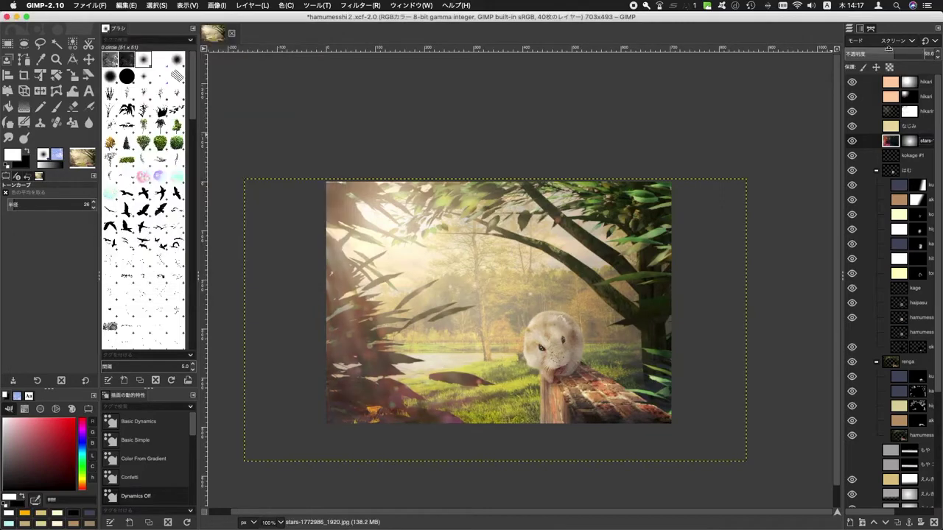
Shift the stars layer's hue using Hue-Saturation
click(286, 5)
click(313, 63)
click(285, 168)
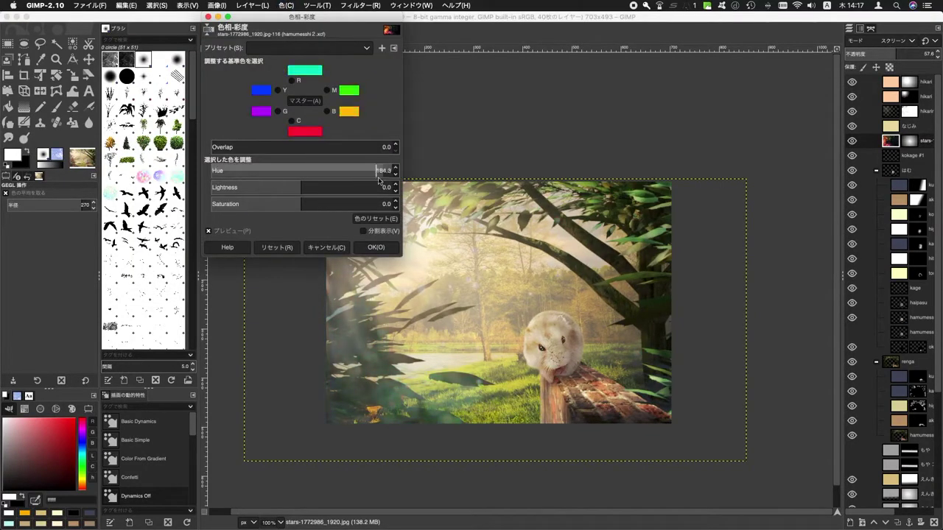